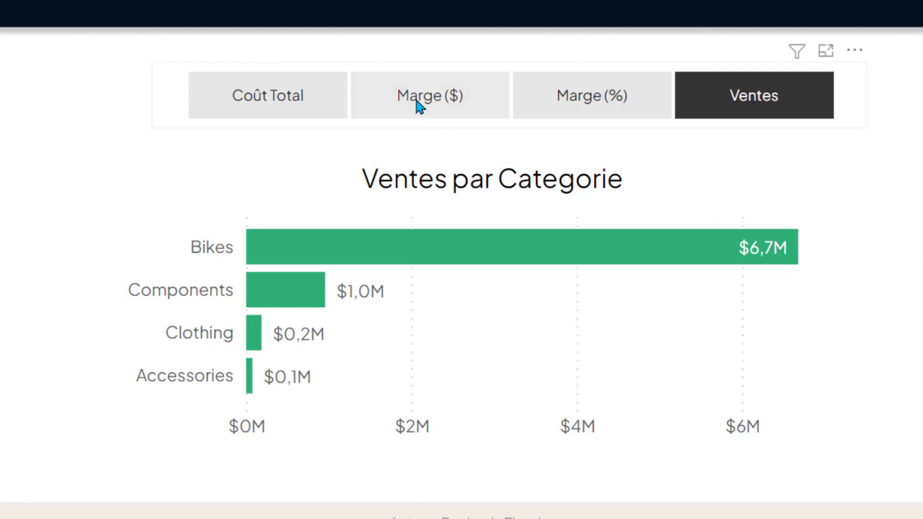
Try out the finished example by switching its measure selector to Marge ($) and Marge (%).
{"action": "left_click", "coordinate": [435, 98]}
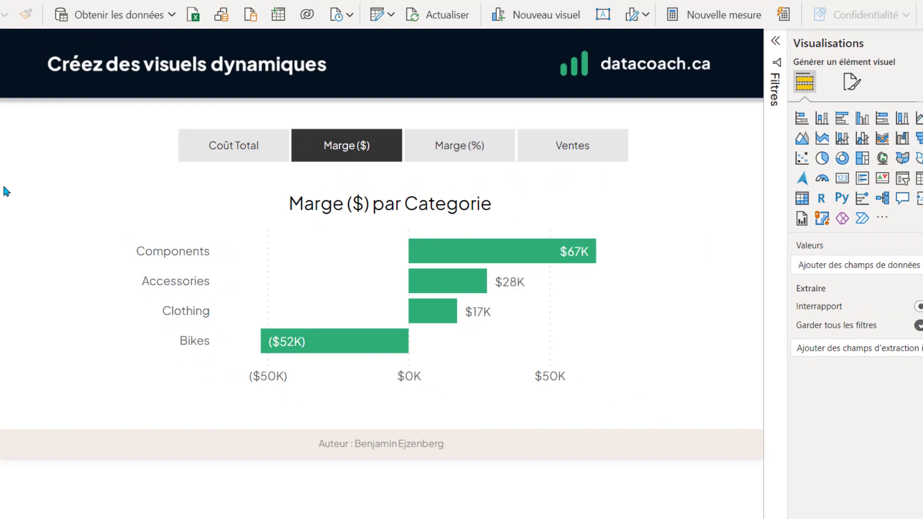
{"action": "left_click", "coordinate": [592, 95], "text": "ctrl"}
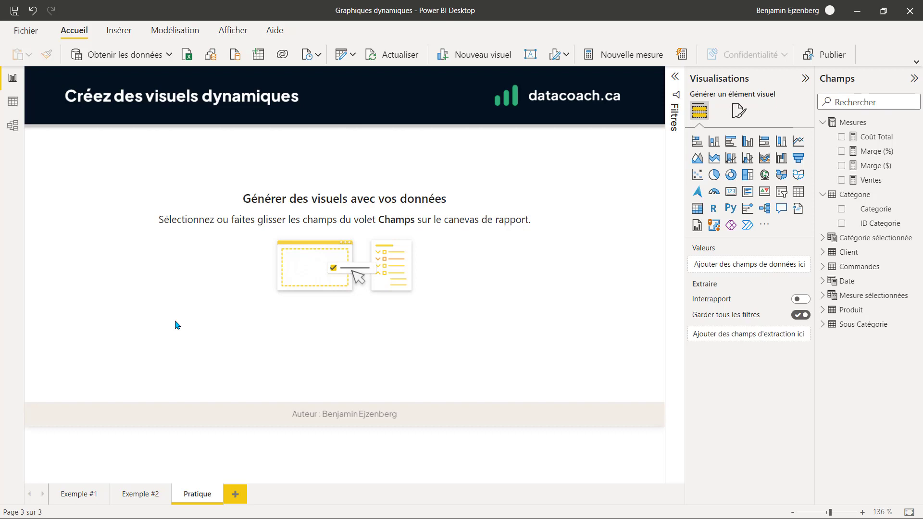
Insert a stacked bar chart on the Pratique page, place it below the header and widen it across the page.
{"action": "left_click", "coordinate": [696, 143]}
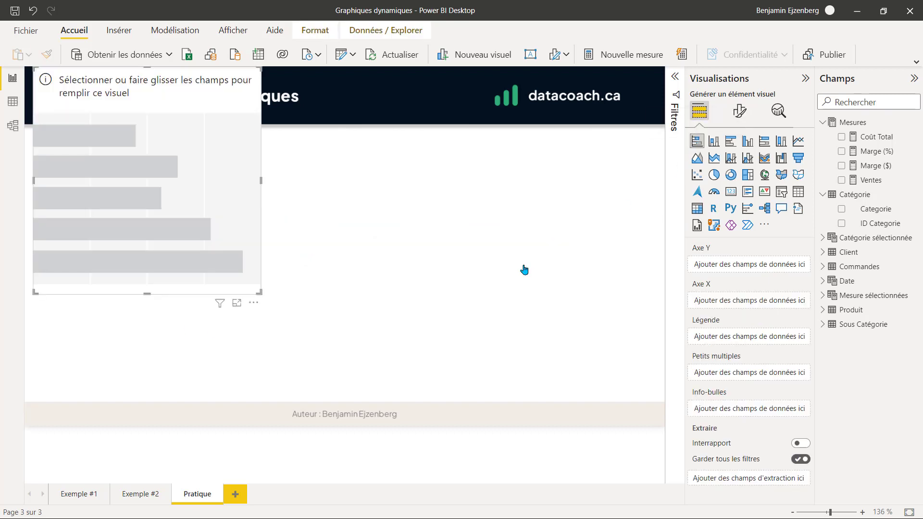
{"action": "left_click_drag", "start_coordinate": [231, 167], "coordinate": [268, 216]}
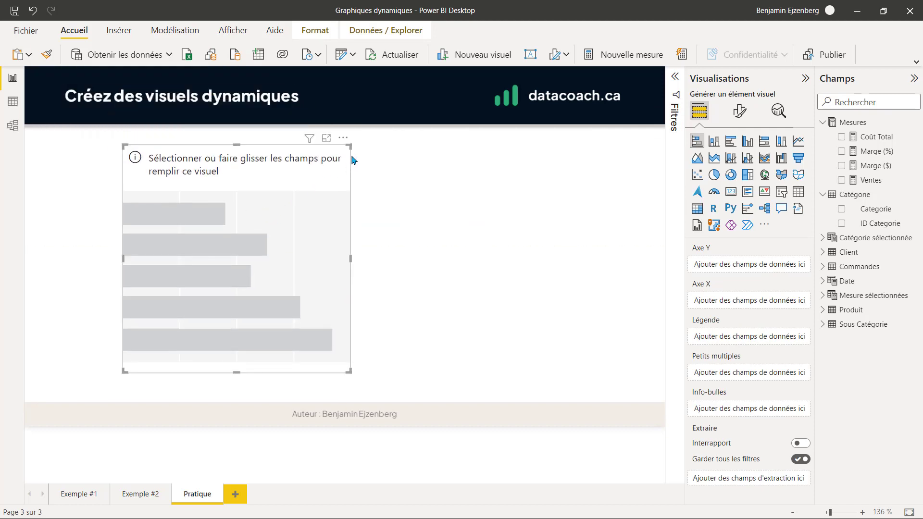
{"action": "left_click_drag", "start_coordinate": [351, 143], "coordinate": [618, 159]}
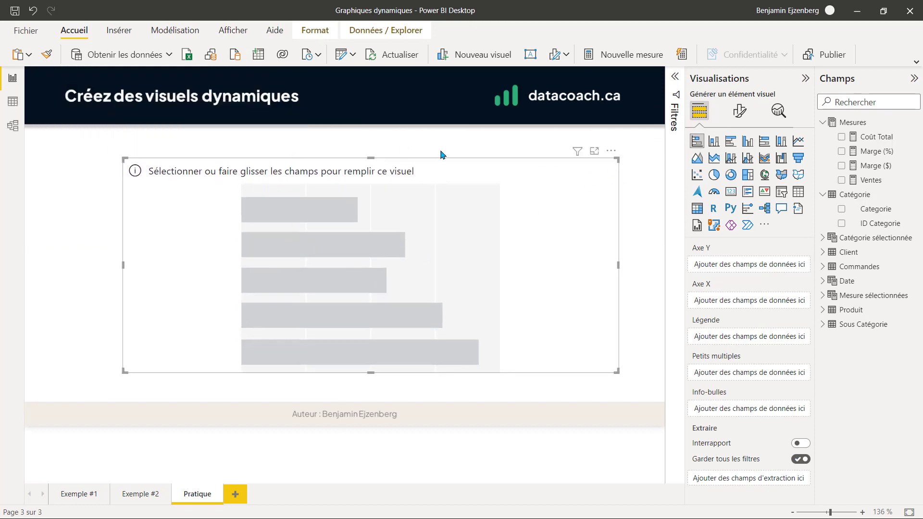
{"action": "left_click_drag", "start_coordinate": [390, 263], "coordinate": [377, 261]}
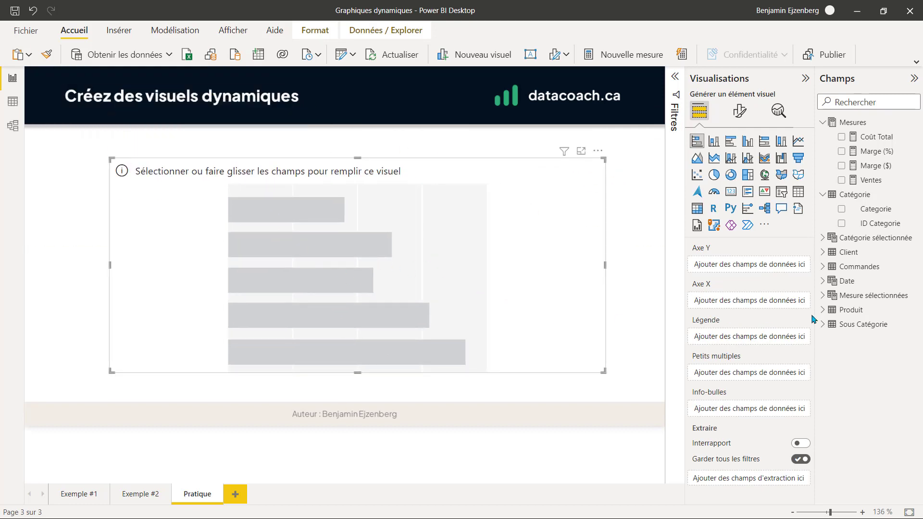
Assign Categorie to the chart's Y axis and Ventes to its X axis, and lower the chart's upper edge to free space above.
{"action": "left_click_drag", "start_coordinate": [887, 211], "coordinate": [498, 263]}
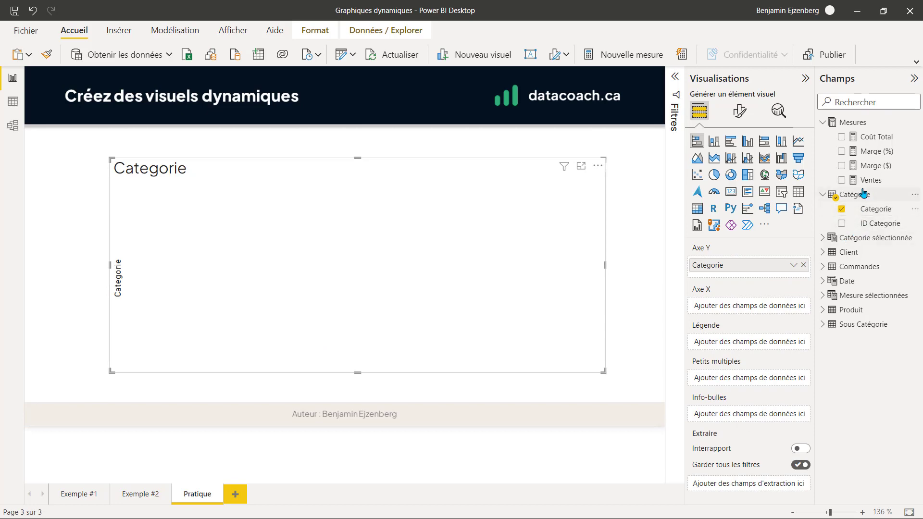
{"action": "left_click_drag", "start_coordinate": [886, 184], "coordinate": [284, 262]}
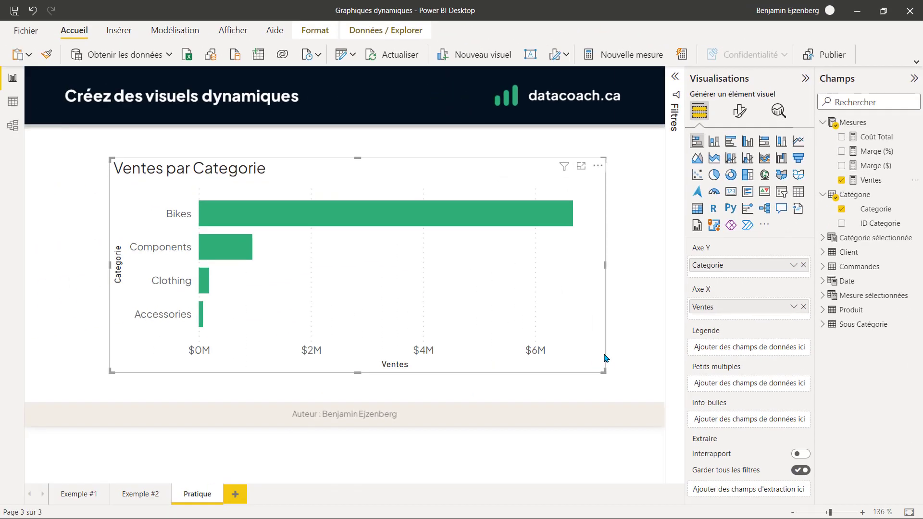
{"action": "left_click_drag", "start_coordinate": [111, 159], "coordinate": [113, 197]}
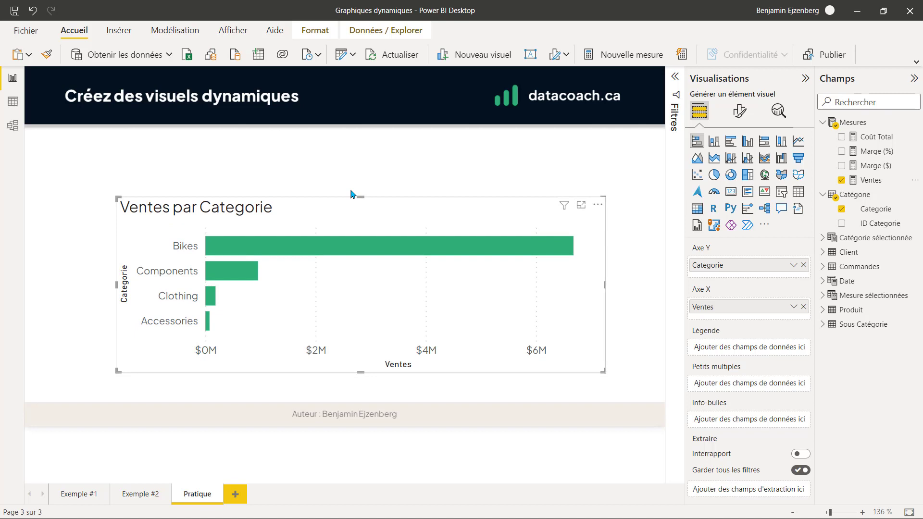
{"action": "left_click", "coordinate": [175, 30]}
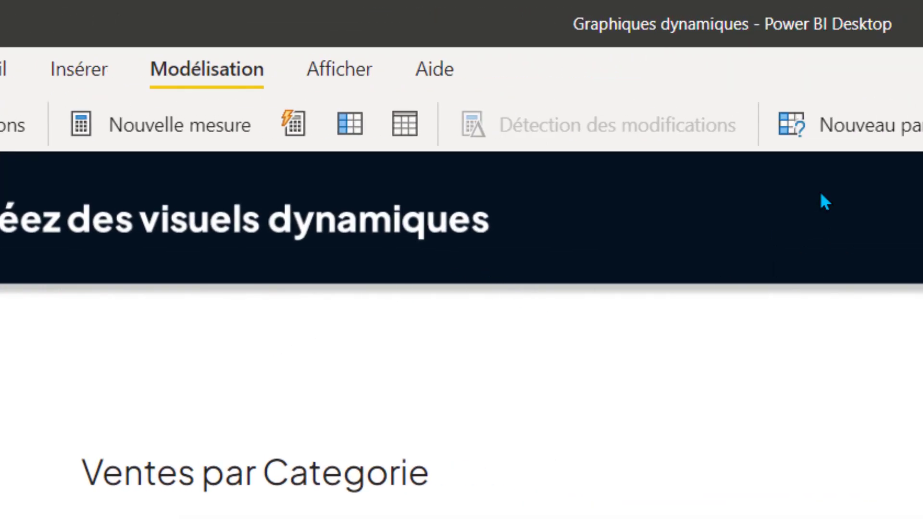
{"action": "left_click", "coordinate": [529, 123]}
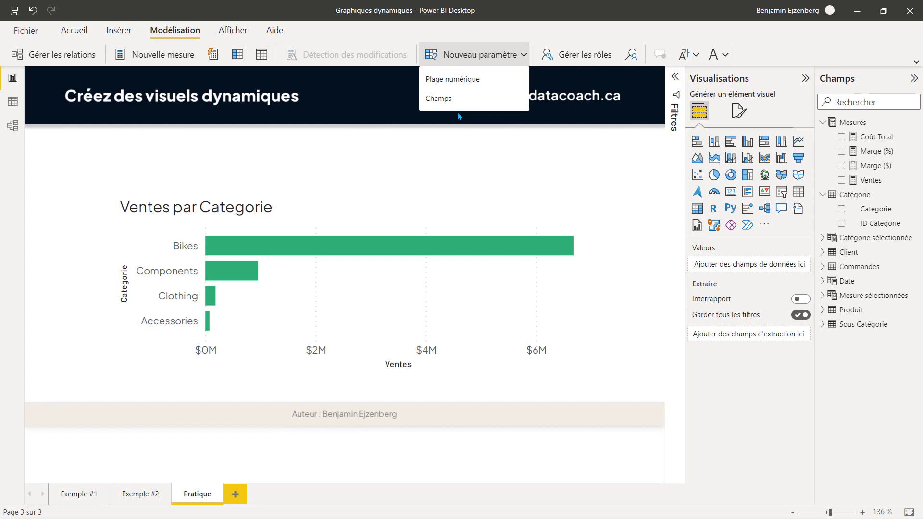
{"action": "left_click", "coordinate": [456, 166]}
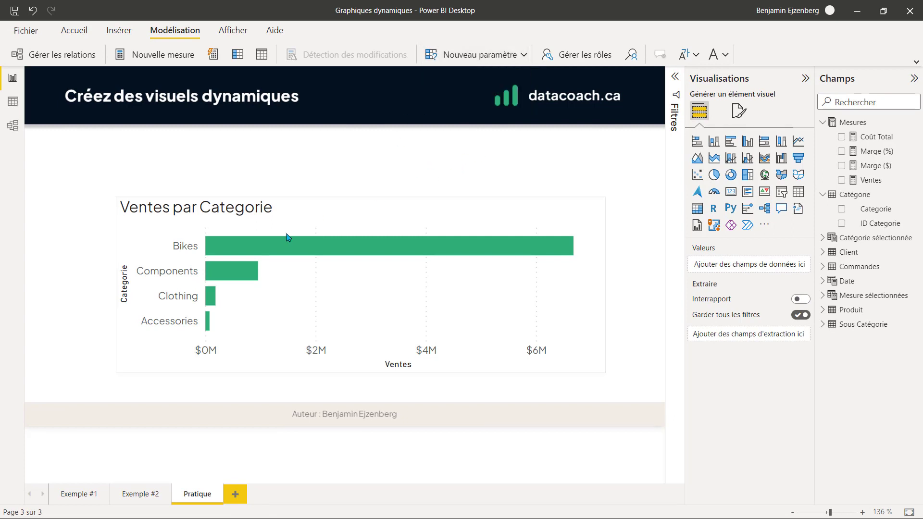
Check the Paramètres de champ setting among the preview features in the program options, and leave without changes.
{"action": "left_click", "coordinate": [26, 35]}
{"action": "left_click", "coordinate": [72, 219]}
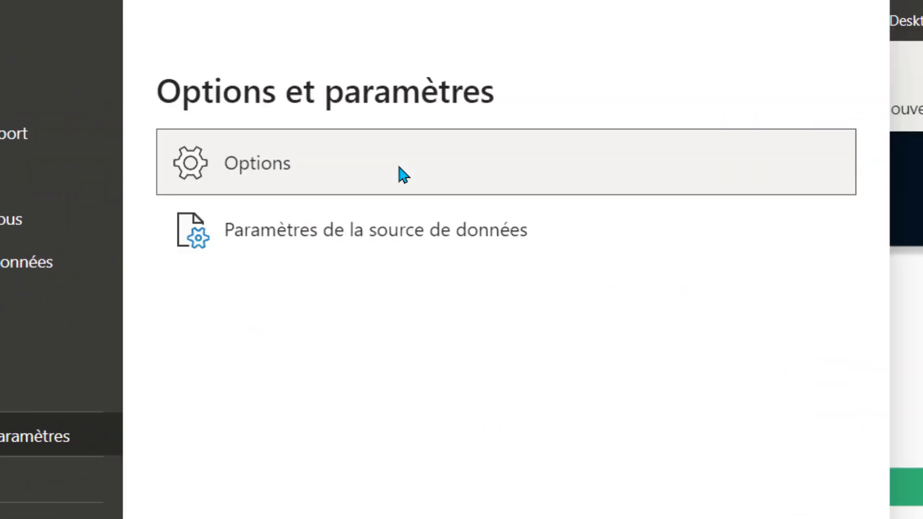
{"action": "key", "text": "Escape"}
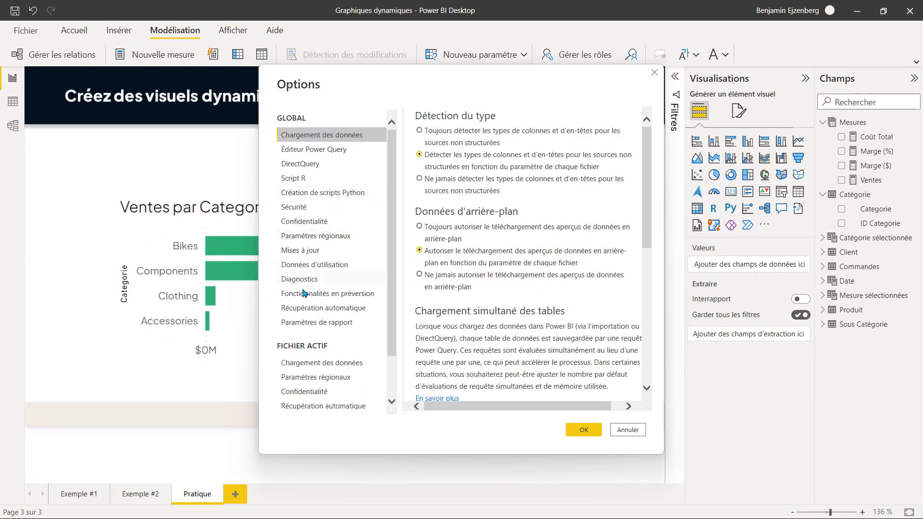
{"action": "left_click", "coordinate": [298, 296]}
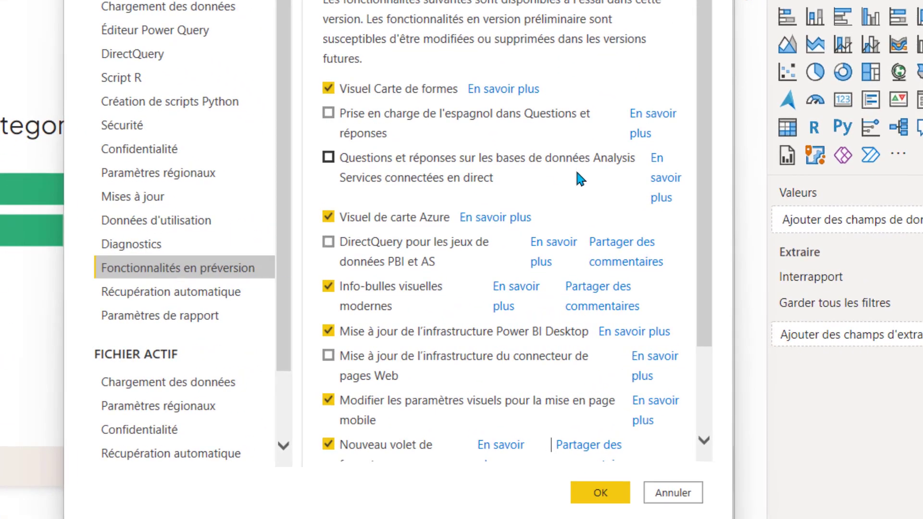
{"action": "scroll", "coordinate": [570, 226], "scroll_direction": "down", "scroll_amount": 3}
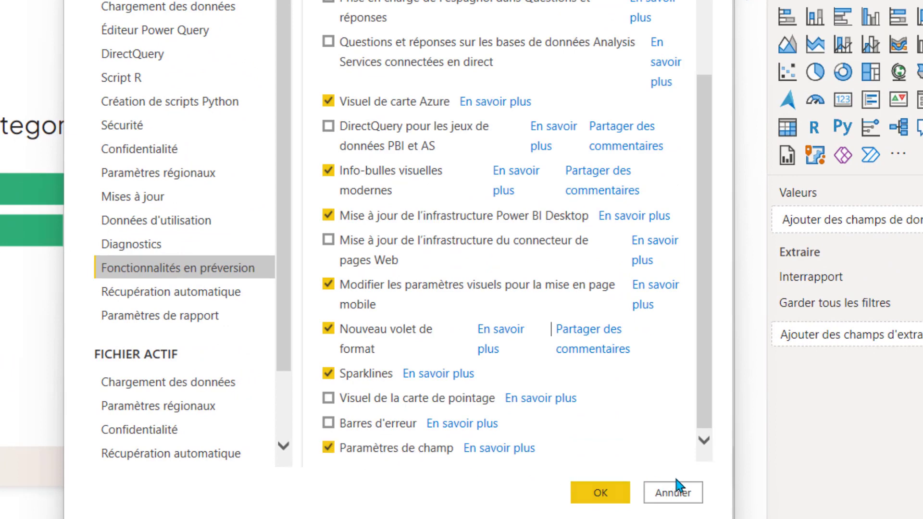
{"action": "left_click", "coordinate": [673, 491]}
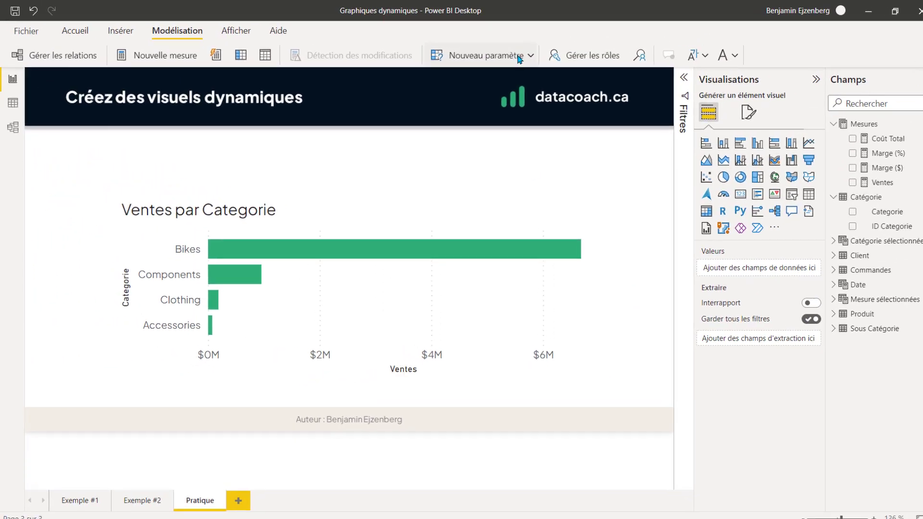
Start a new Champs parameter and name it "Paramètre utilisateur".
{"action": "left_click", "coordinate": [511, 51]}
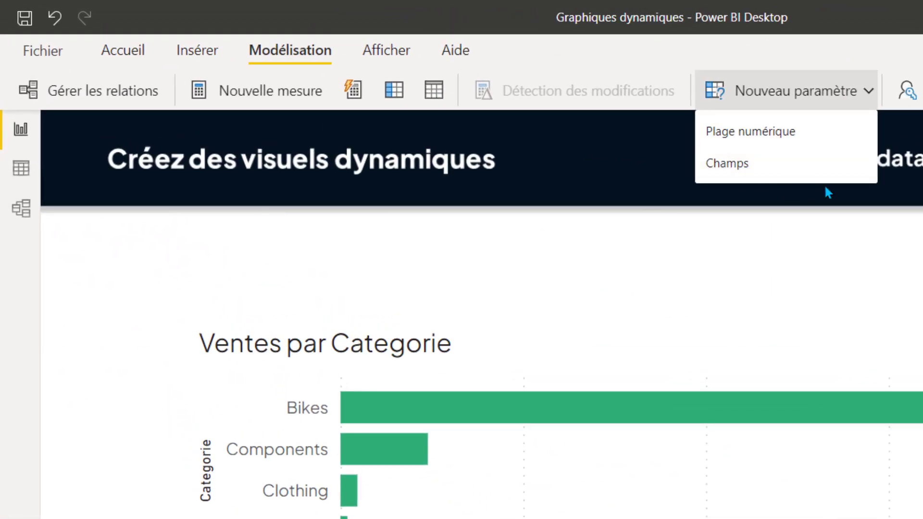
{"action": "left_click", "coordinate": [792, 166]}
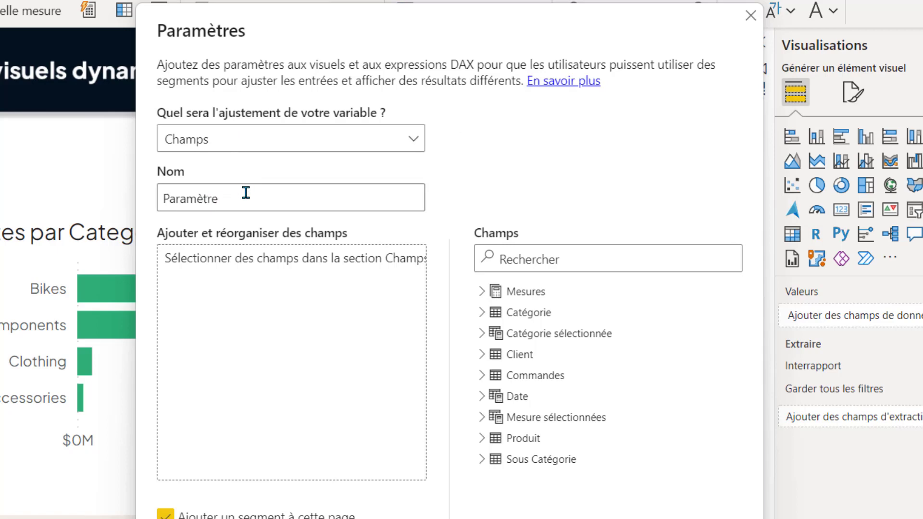
{"action": "left_click_drag", "start_coordinate": [245, 192], "coordinate": [138, 200]}
{"action": "type", "text": "Para"}
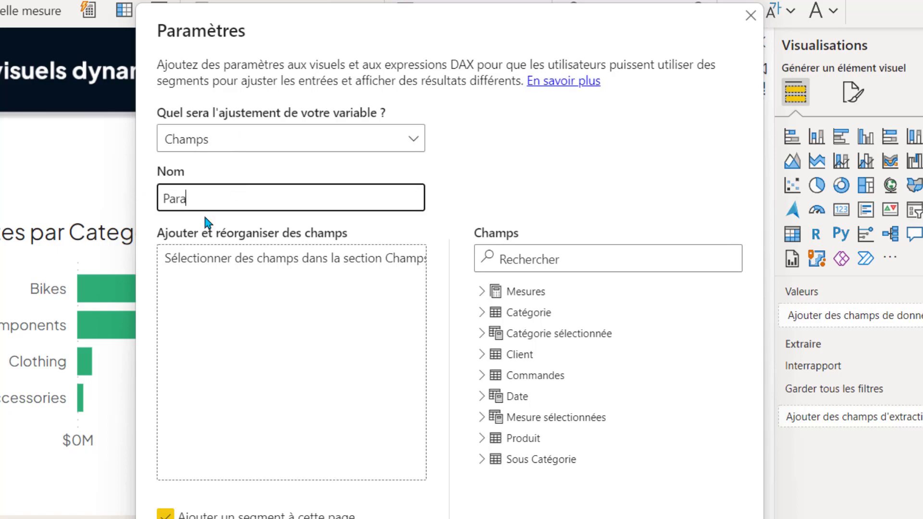
{"action": "type", "text": "mètre utilisateur"}
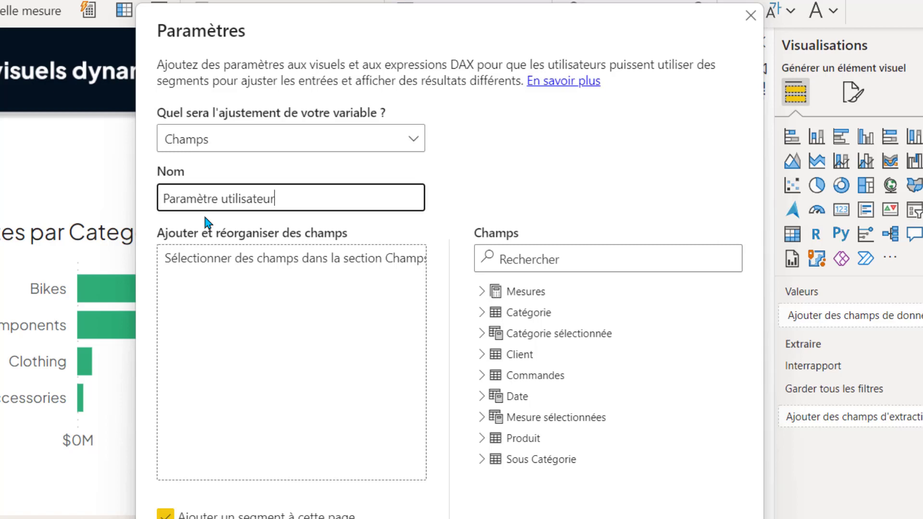
Add Coût Total, Marge (%), Marge ($) and Ventes to the parameter and create it with a slicer on this page.
{"action": "left_click", "coordinate": [481, 291]}
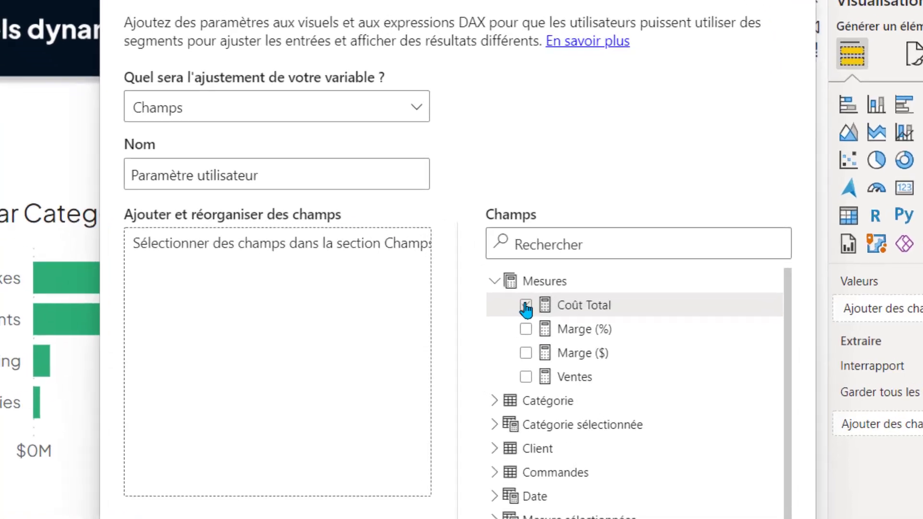
{"action": "left_click", "coordinate": [510, 313]}
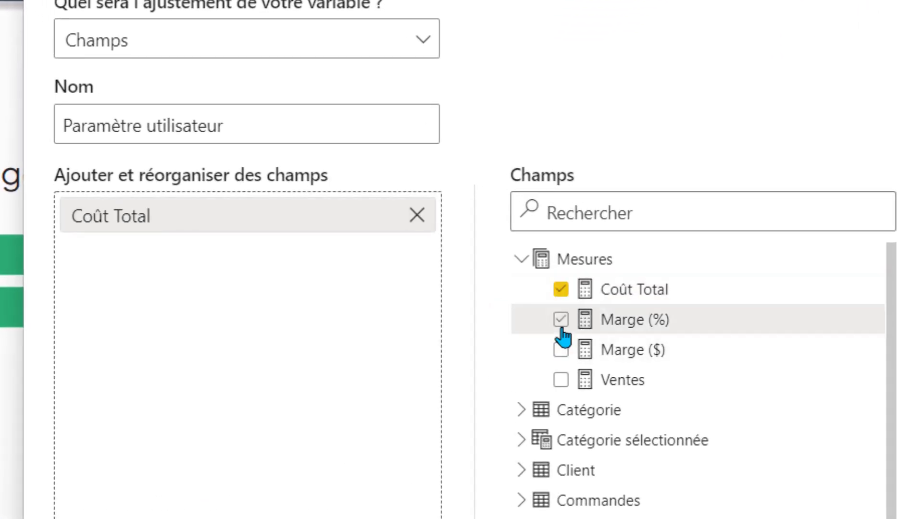
{"action": "left_click", "coordinate": [561, 320]}
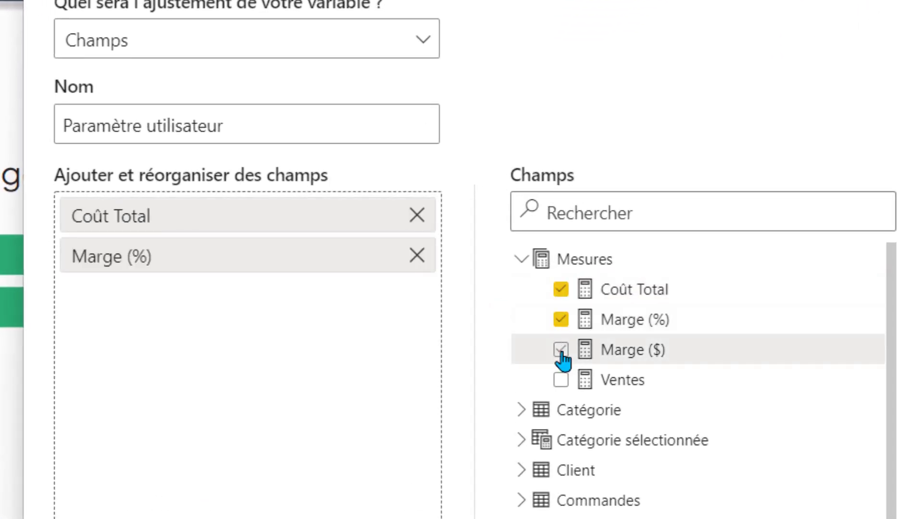
{"action": "left_click", "coordinate": [561, 350]}
{"action": "left_click", "coordinate": [561, 380]}
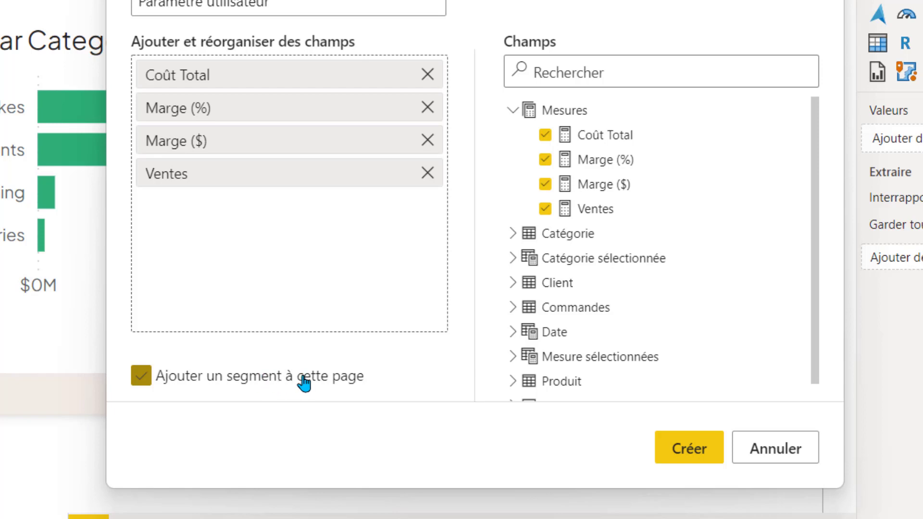
{"action": "left_click", "coordinate": [665, 453]}
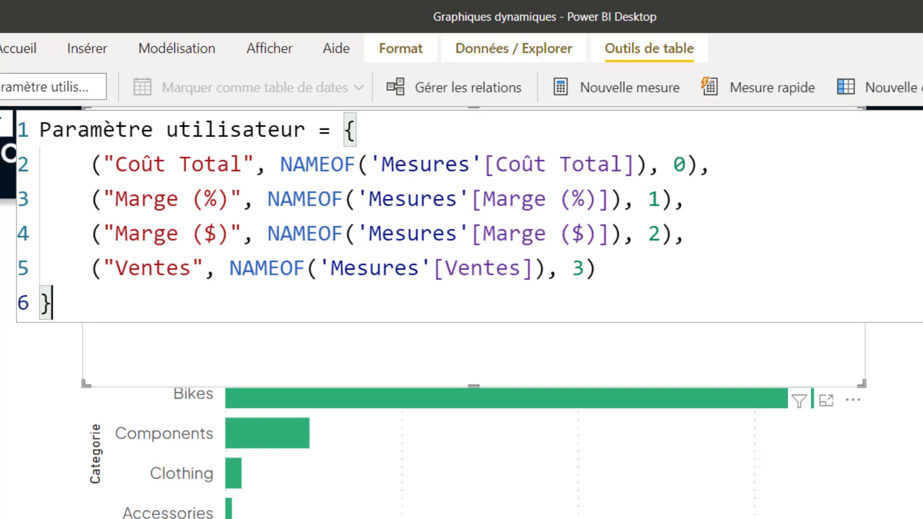
View the parameter's full DAX definition, close it, and move the new slicer toward the page's left edge and narrow it.
{"action": "left_click", "coordinate": [864, 110]}
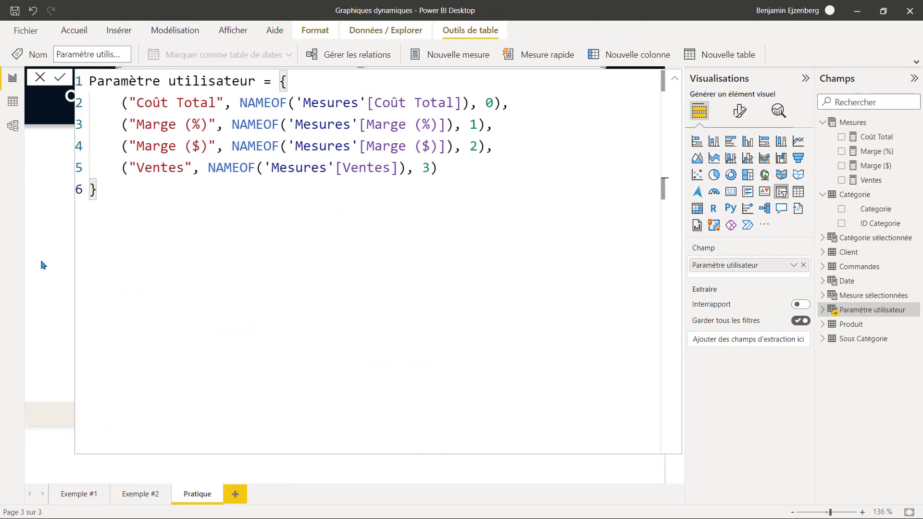
{"action": "left_click", "coordinate": [43, 264]}
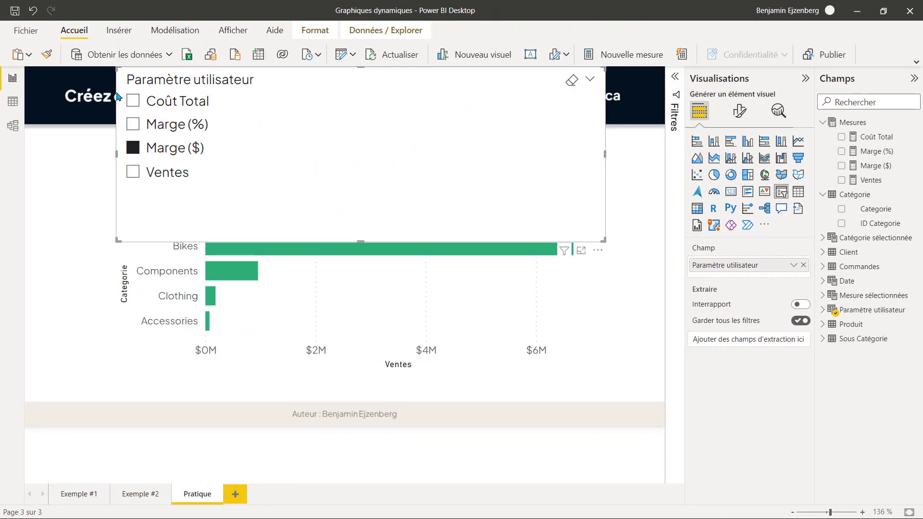
{"action": "left_click_drag", "start_coordinate": [121, 88], "coordinate": [42, 191]}
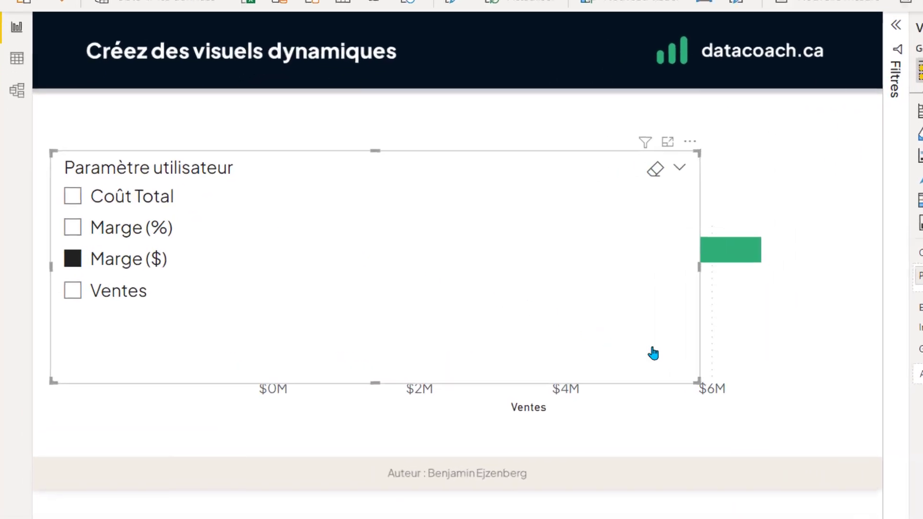
{"action": "left_click_drag", "start_coordinate": [728, 392], "coordinate": [314, 396]}
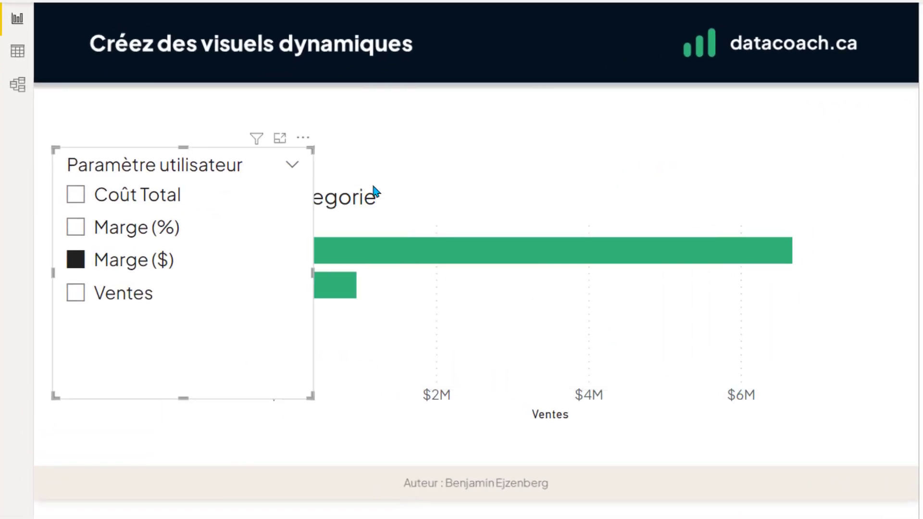
Enlarge the Ventes par Categorie chart and place it beside the slicer.
{"action": "left_click", "coordinate": [283, 207]}
{"action": "left_click_drag", "start_coordinate": [164, 184], "coordinate": [325, 113]}
{"action": "left_click_drag", "start_coordinate": [836, 255], "coordinate": [850, 201]}
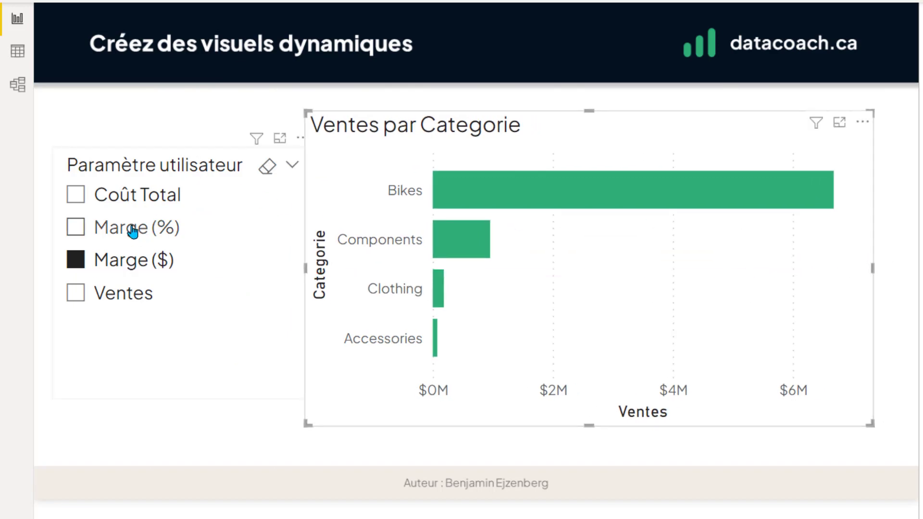
Select Marge (%) in the slicer and narrow the bar chart from its left side so it clears the slicer.
{"action": "left_click", "coordinate": [110, 231]}
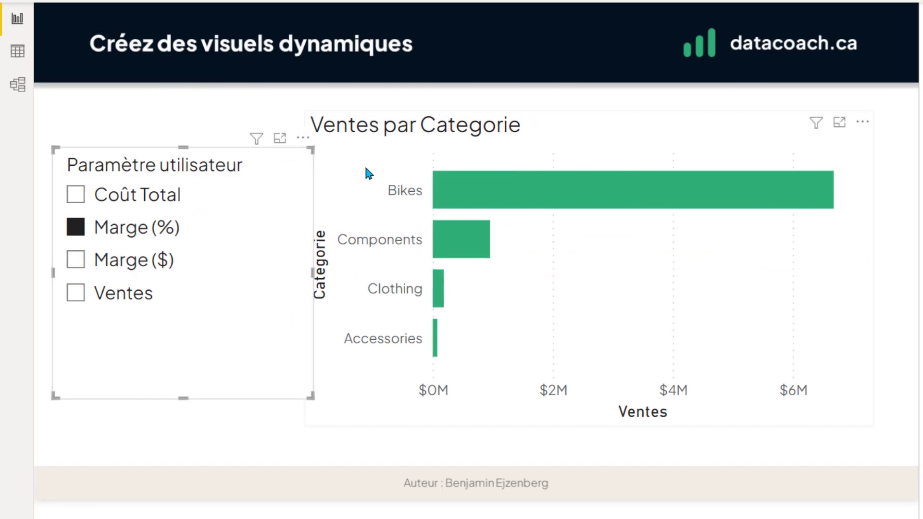
{"action": "left_click", "coordinate": [356, 264]}
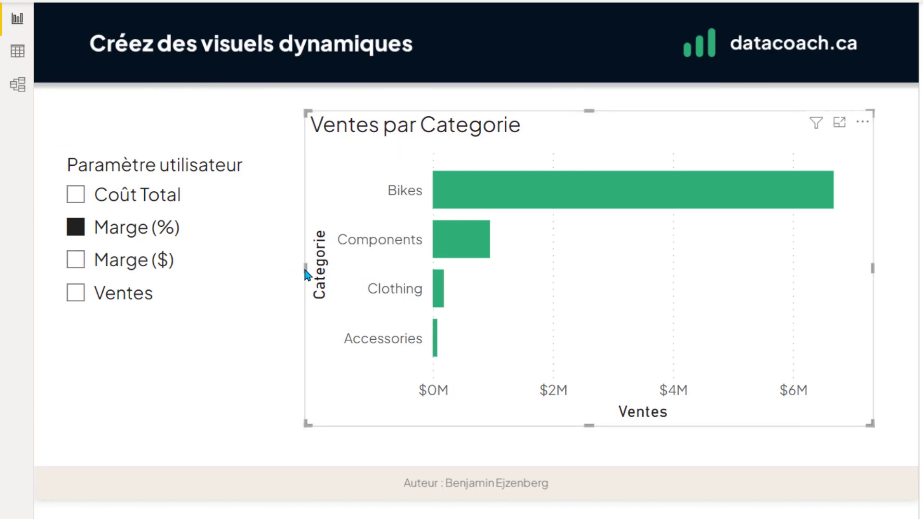
{"action": "left_click_drag", "start_coordinate": [307, 271], "coordinate": [360, 272]}
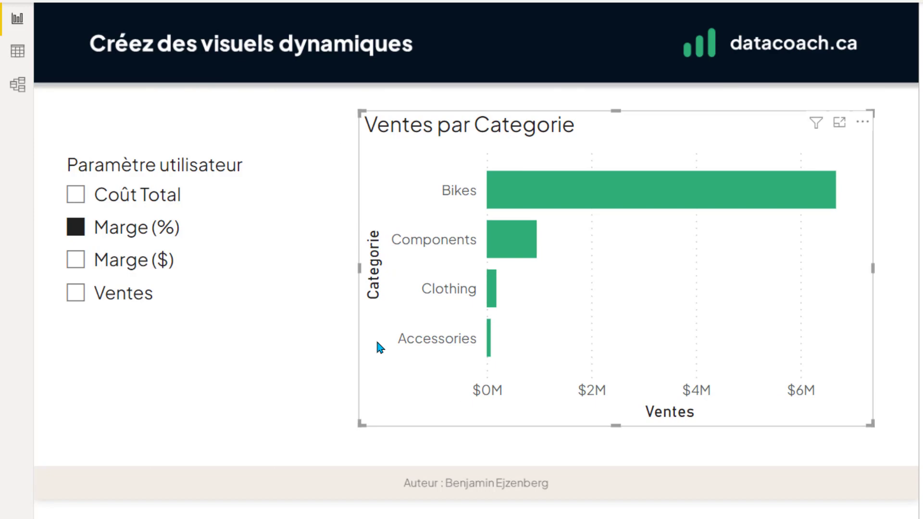
{"action": "left_click", "coordinate": [334, 308]}
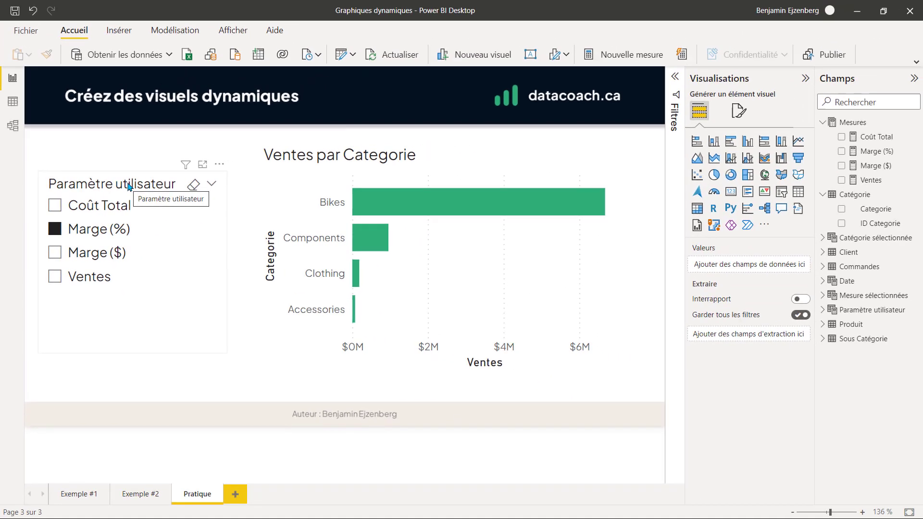
Replace Ventes on the bar chart's X axis with the Paramètre utilisateur field and shift the chart slightly down and left.
{"action": "left_click", "coordinate": [187, 166]}
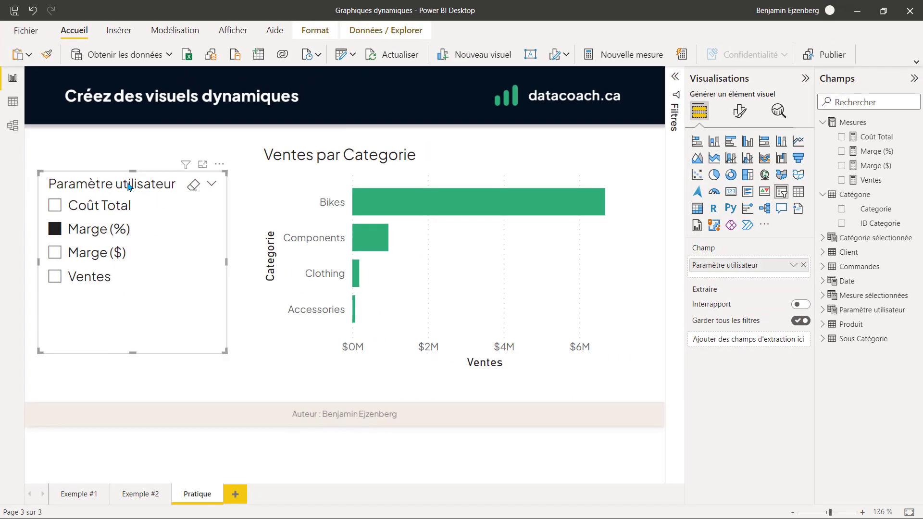
{"action": "left_click", "coordinate": [837, 310]}
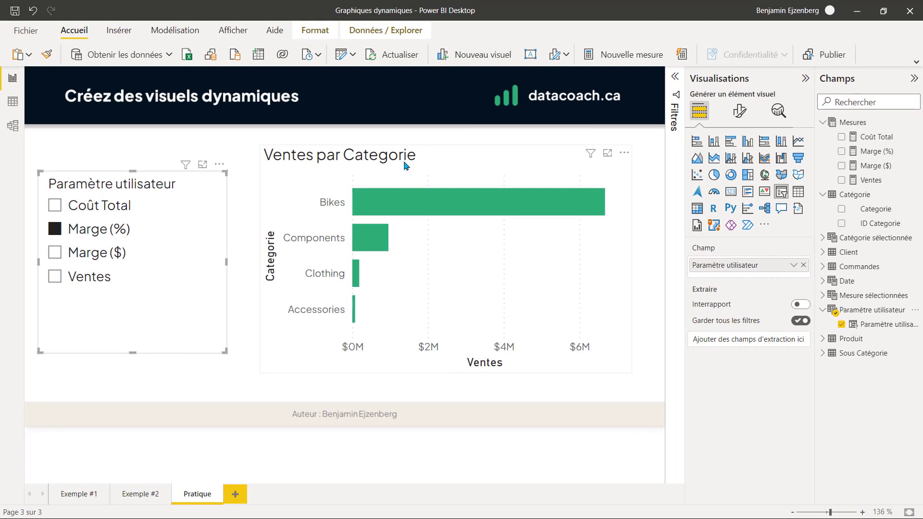
{"action": "left_click", "coordinate": [404, 166]}
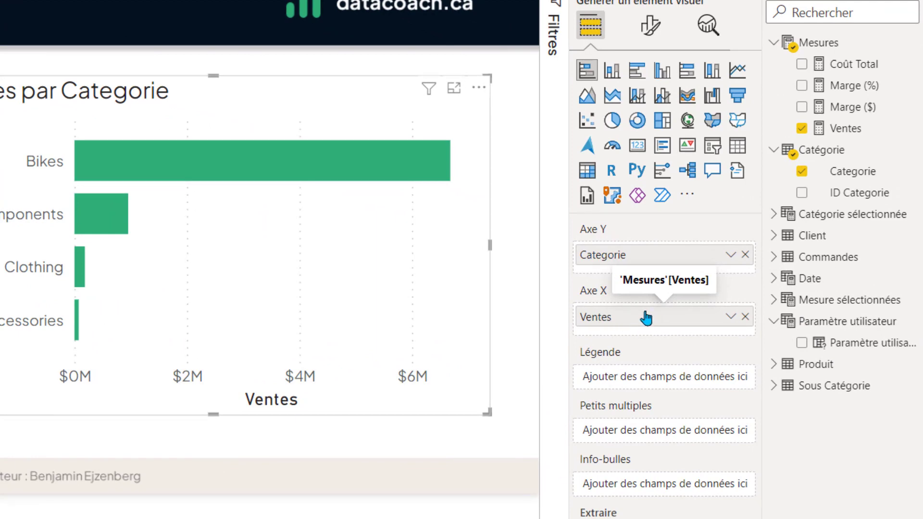
{"action": "left_click", "coordinate": [751, 316]}
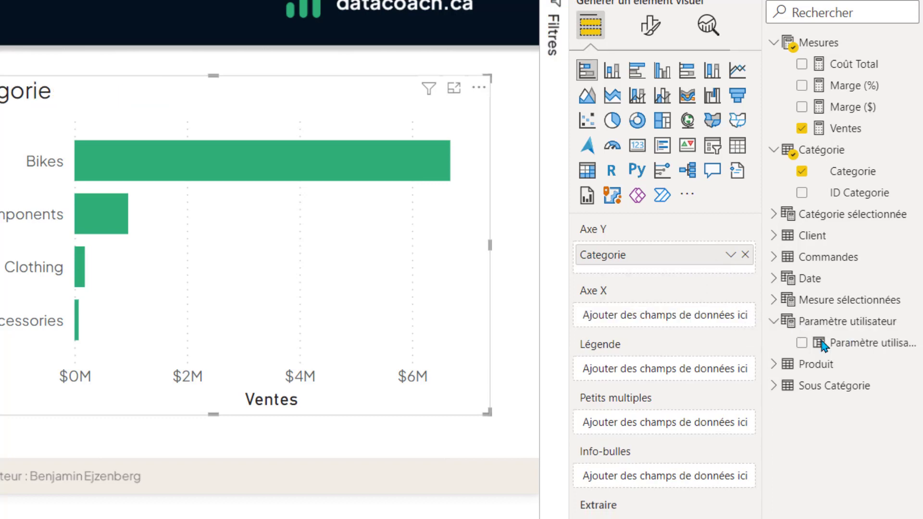
{"action": "left_click_drag", "start_coordinate": [858, 343], "coordinate": [660, 320]}
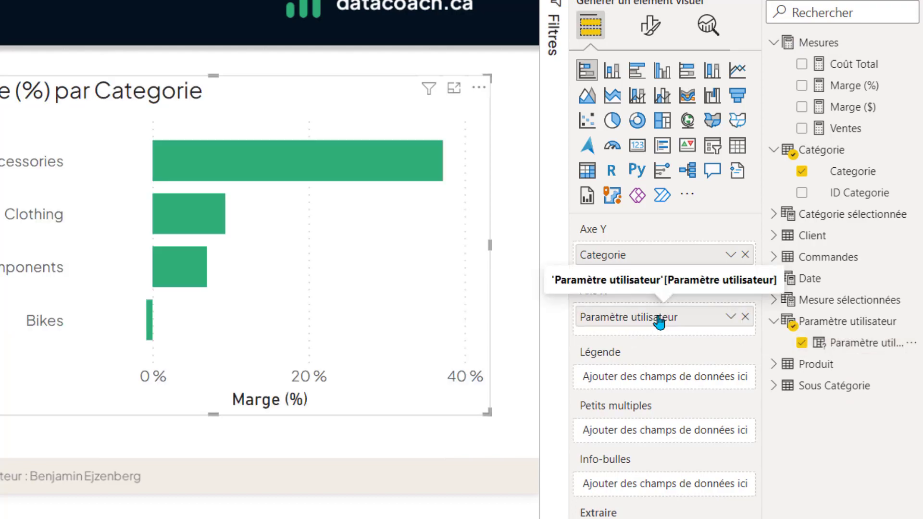
{"action": "mouse_move", "coordinate": [44, 103]}
{"action": "left_mouse_down"}
{"action": "mouse_move", "coordinate": [24, 104]}
{"action": "mouse_move", "coordinate": [34, 113]}
{"action": "left_mouse_up"}
{"action": "left_click", "coordinate": [67, 390]}
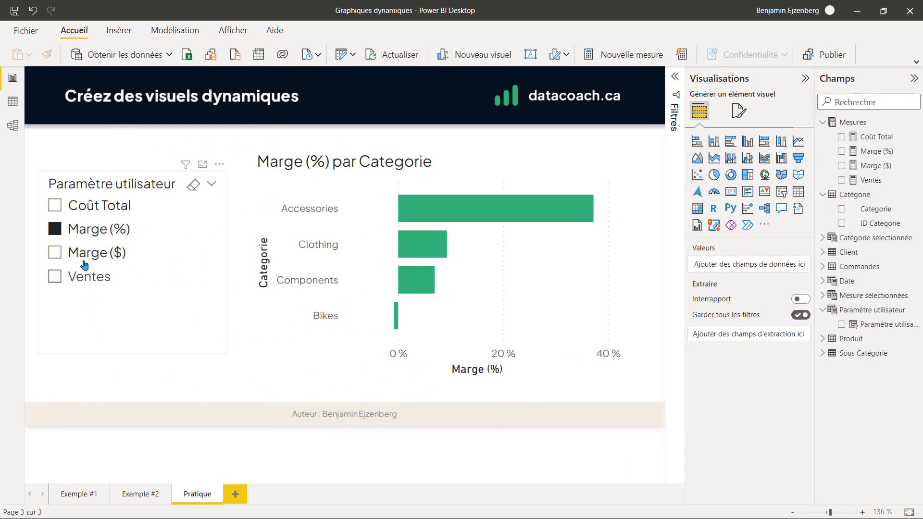
Test the chart by selecting Coût Total, Marge ($) and Ventes in turn in the slicer, and open the Exemple #1 page.
{"action": "left_click", "coordinate": [90, 208]}
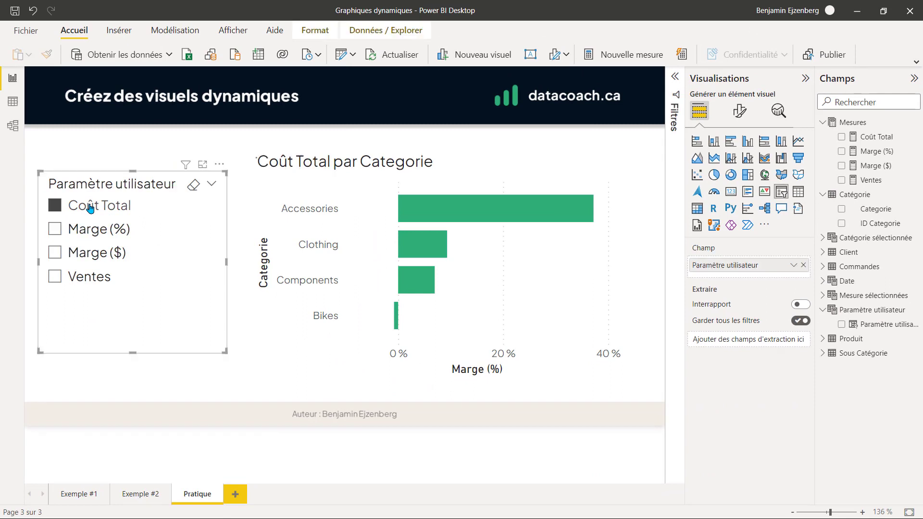
{"action": "left_click", "coordinate": [90, 251]}
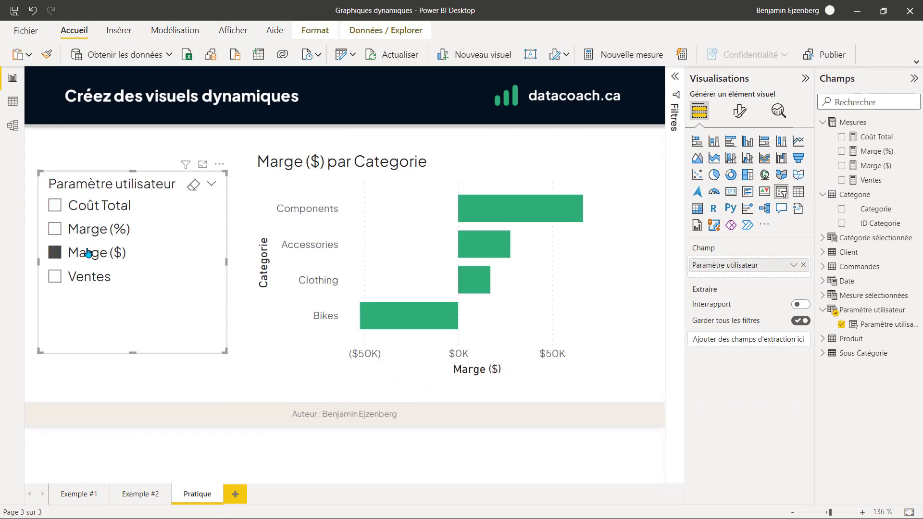
{"action": "left_click", "coordinate": [90, 278]}
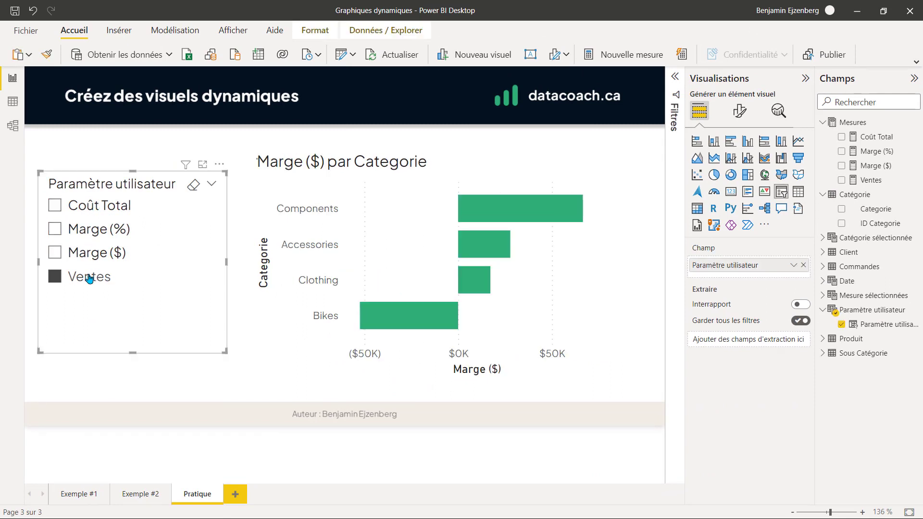
{"action": "left_click", "coordinate": [126, 381]}
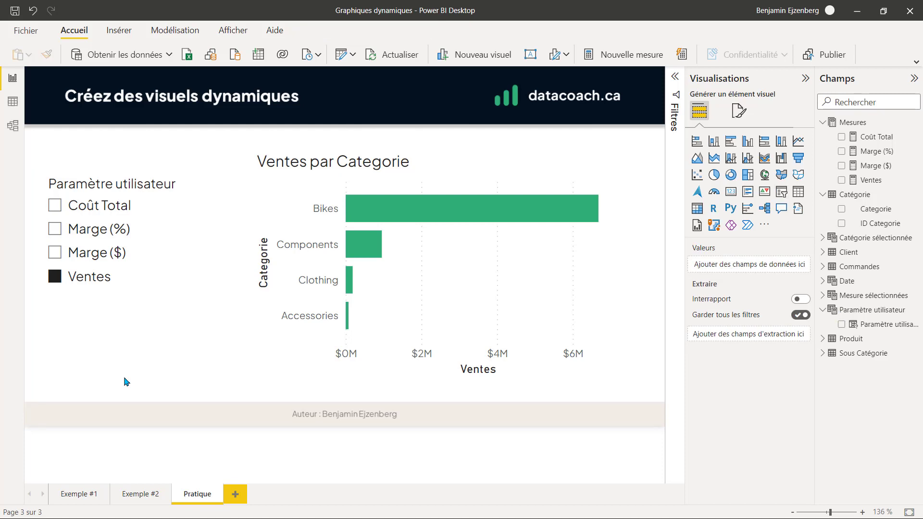
{"action": "left_click", "coordinate": [82, 498]}
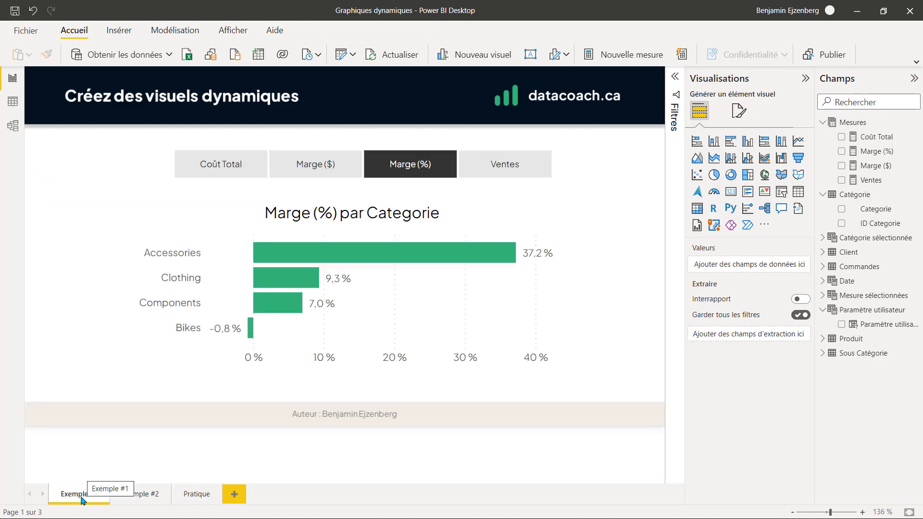